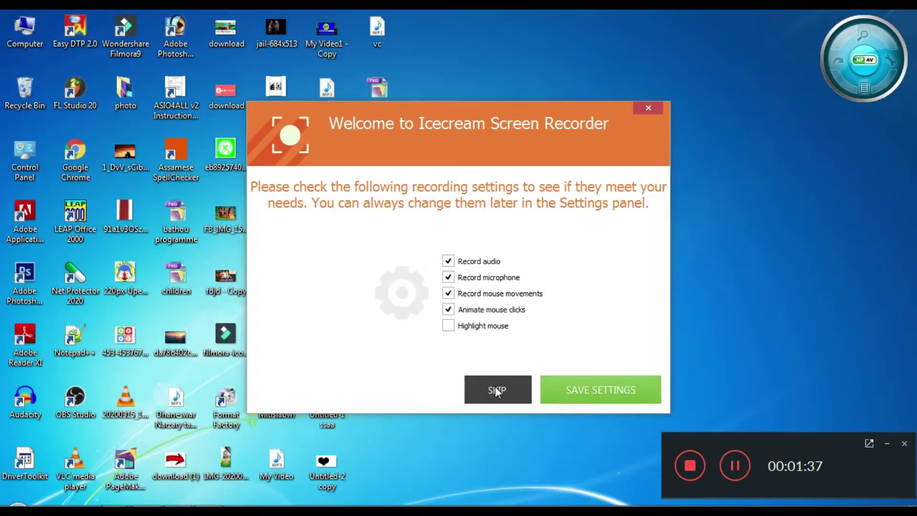
# Step: Skip the welcome settings and select a custom video capture area of 1365x738 covering nearly the whole desktop
pyautogui.click(495, 386)
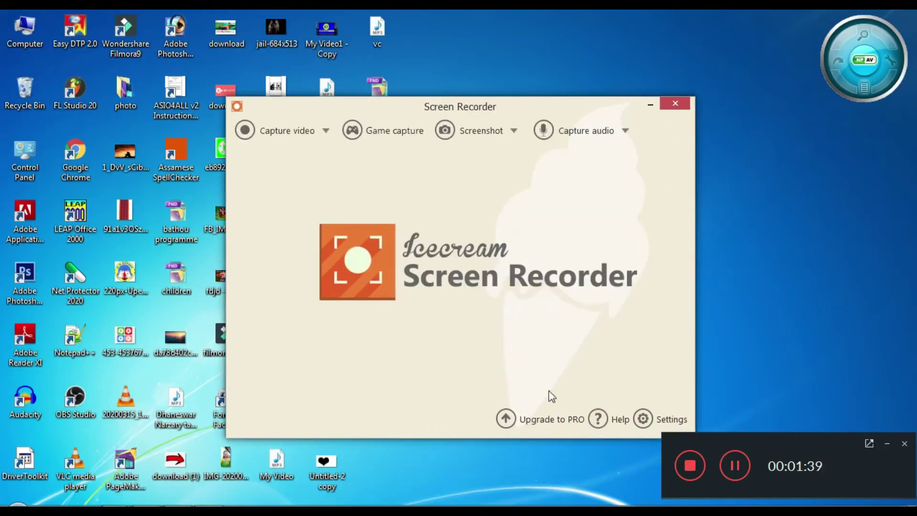
pyautogui.click(318, 130)
pyautogui.click(321, 131)
pyautogui.click(321, 130)
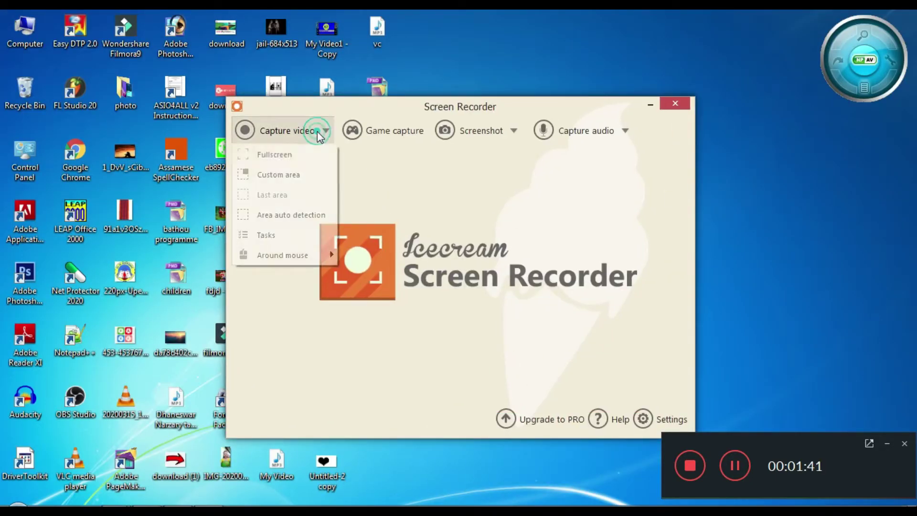
pyautogui.click(275, 182)
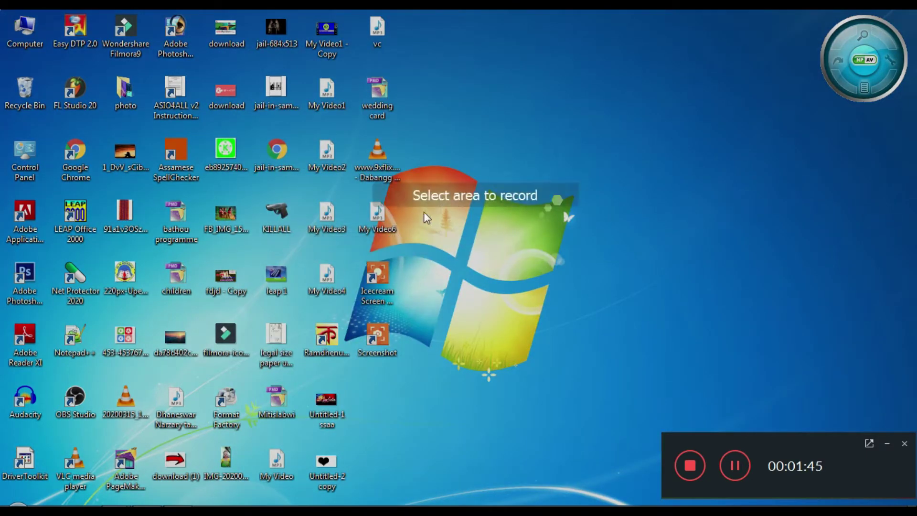
pyautogui.moveTo(1, 11); pyautogui.dragTo(640, 294)
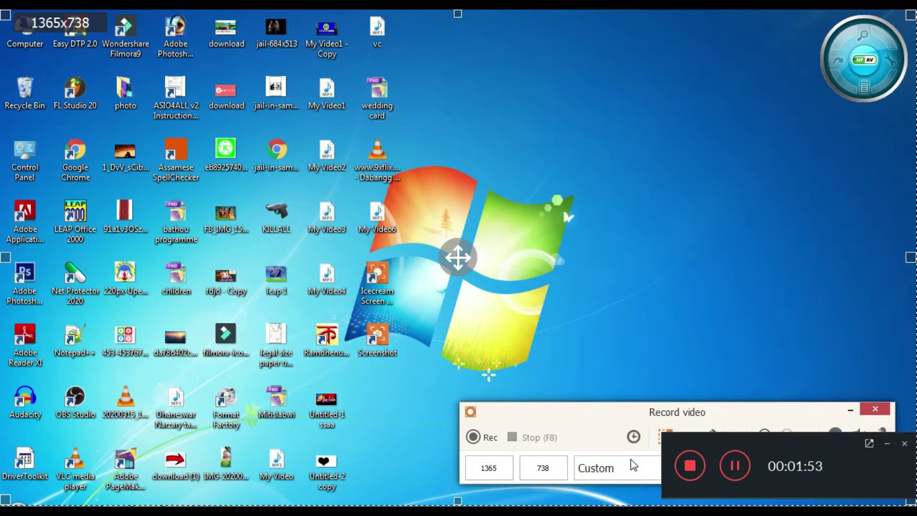
# Step: Move the Record video panel clear of the other recorder's window so all its controls are accessible
pyautogui.moveTo(611, 413); pyautogui.dragTo(608, 343)
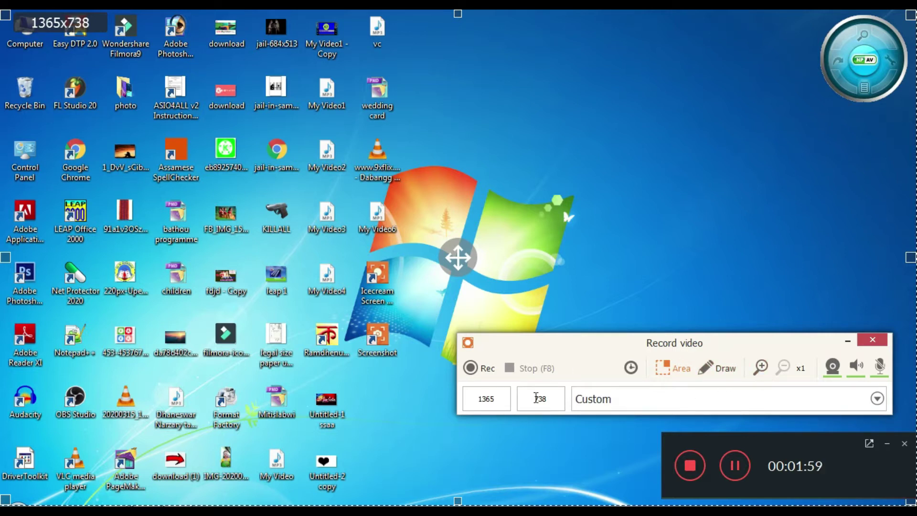
pyautogui.moveTo(779, 349); pyautogui.dragTo(821, 452)
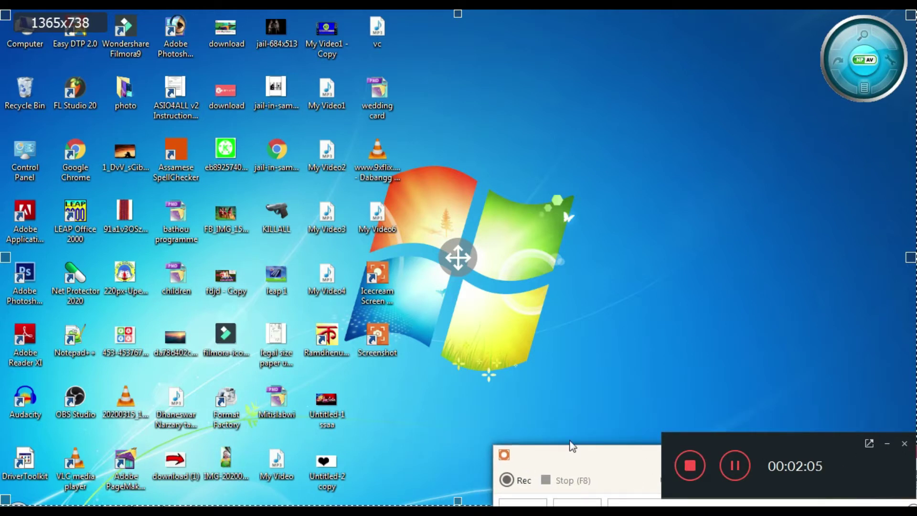
pyautogui.moveTo(586, 466); pyautogui.dragTo(531, 313)
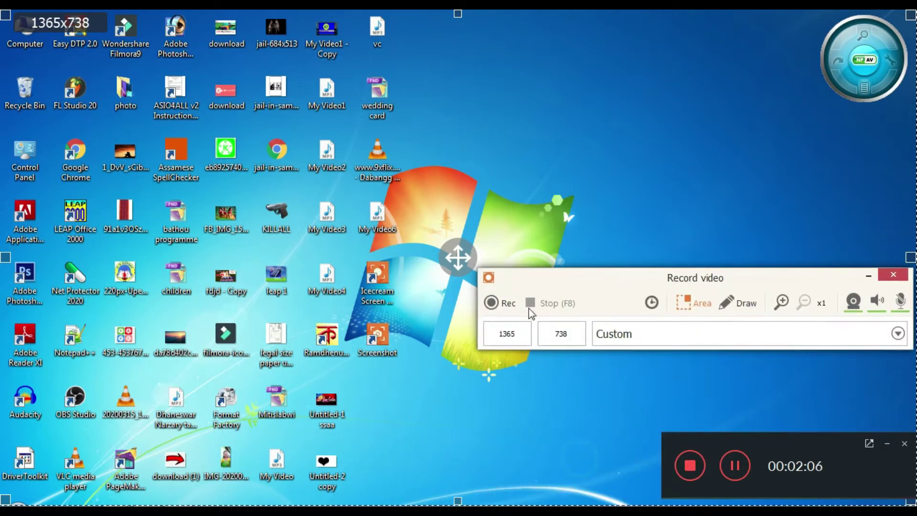
# Step: Start recording the selected area, suppressing the PRO upgrade message for future recordings, and close the other screen recorder
pyautogui.click(502, 304)
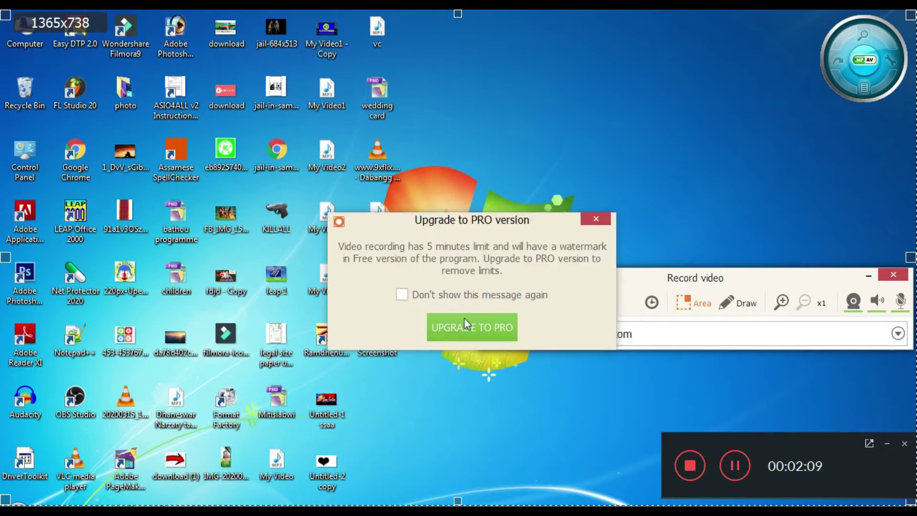
pyautogui.click(420, 294)
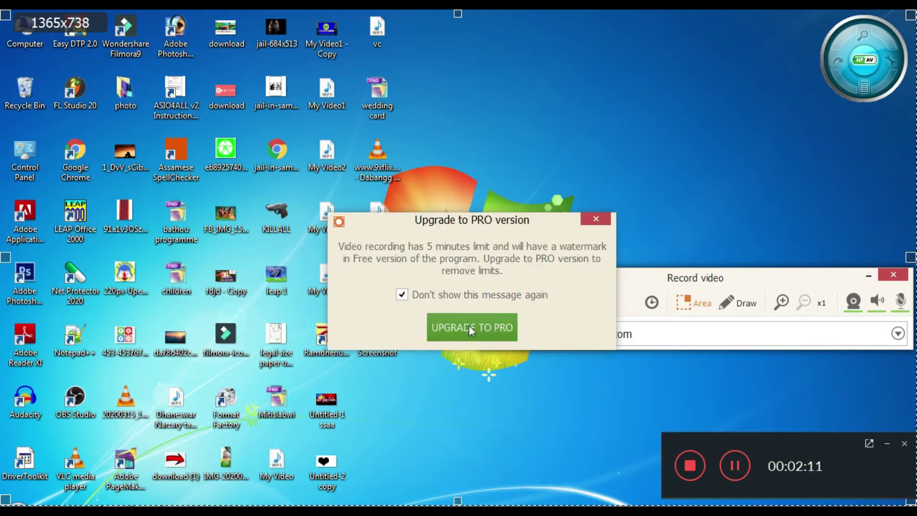
pyautogui.click(469, 326)
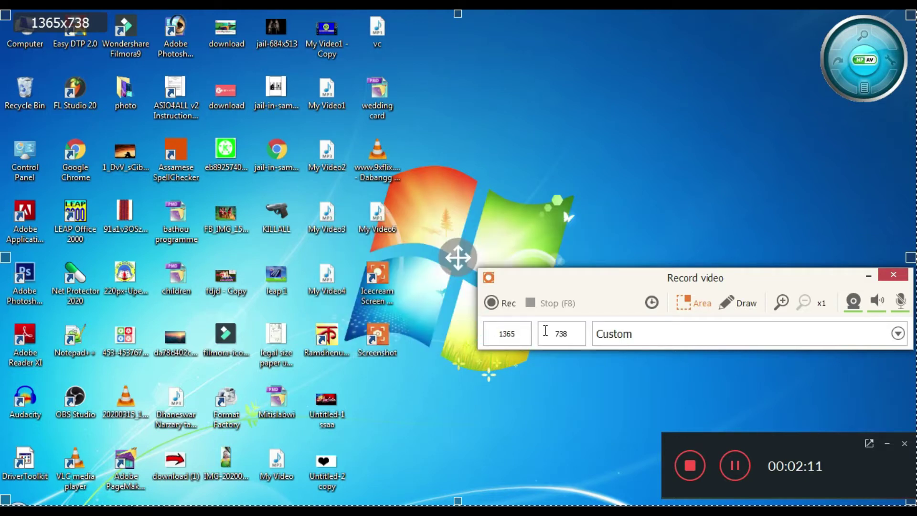
pyautogui.click(498, 306)
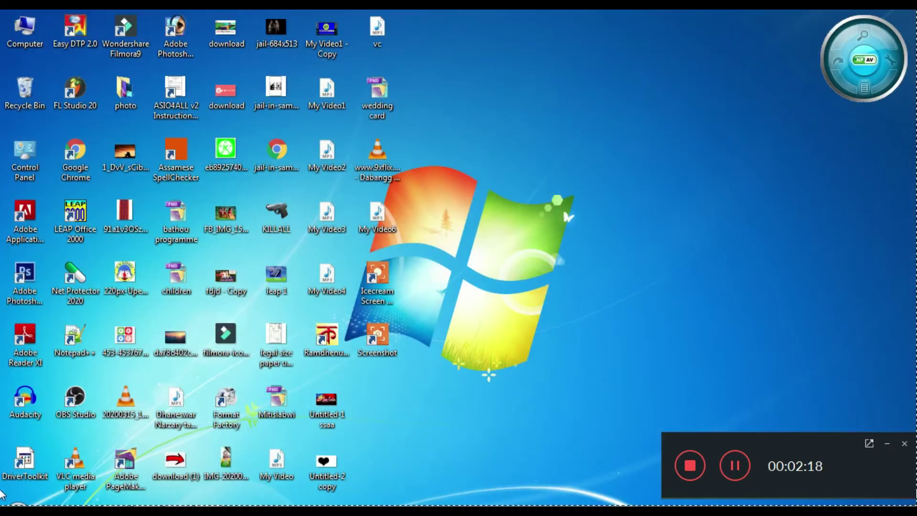
pyautogui.click(904, 443)
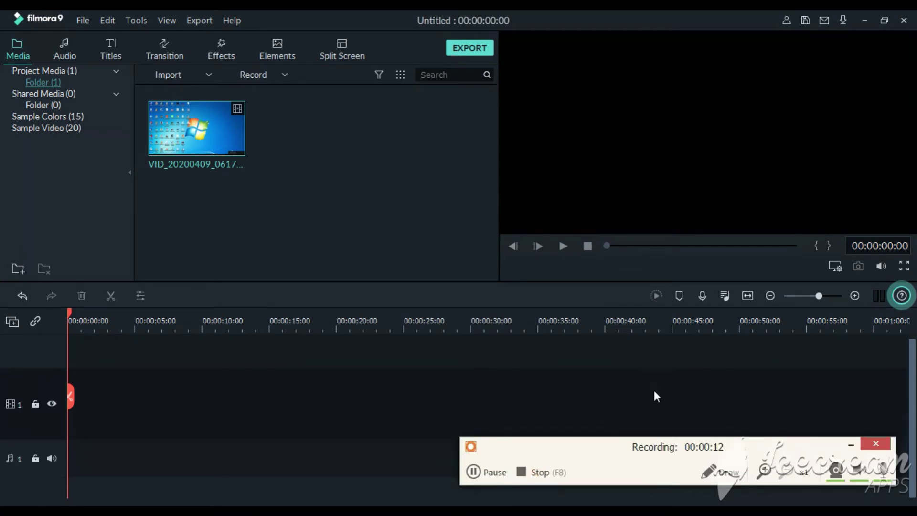
# Step: Draw red freehand strokes over the Filmora media area with the recorder's drawing tools, and undo them
pyautogui.click(720, 472)
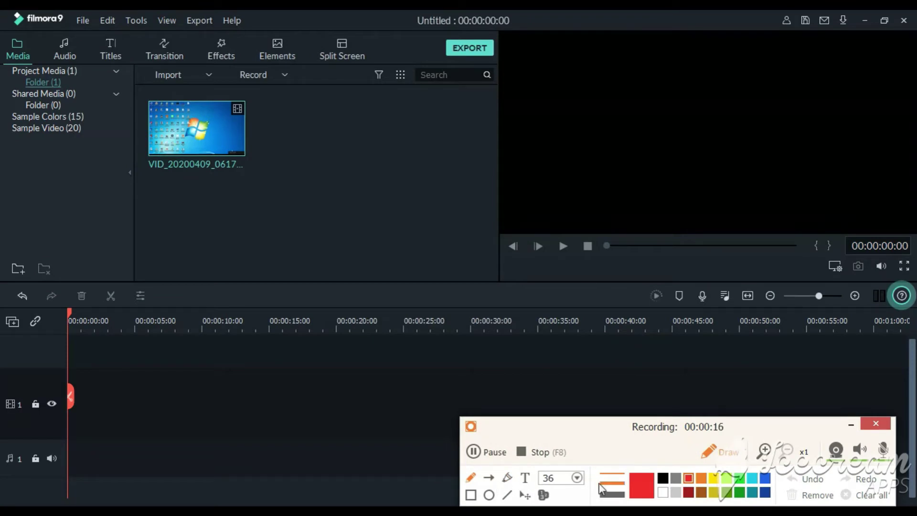
pyautogui.moveTo(416, 243)
pyautogui.mouseDown()
pyautogui.moveTo(439, 250)
pyautogui.moveTo(375, 172)
pyautogui.moveTo(362, 239)
pyautogui.mouseUp()
pyautogui.moveTo(319, 197); pyautogui.dragTo(370, 217)
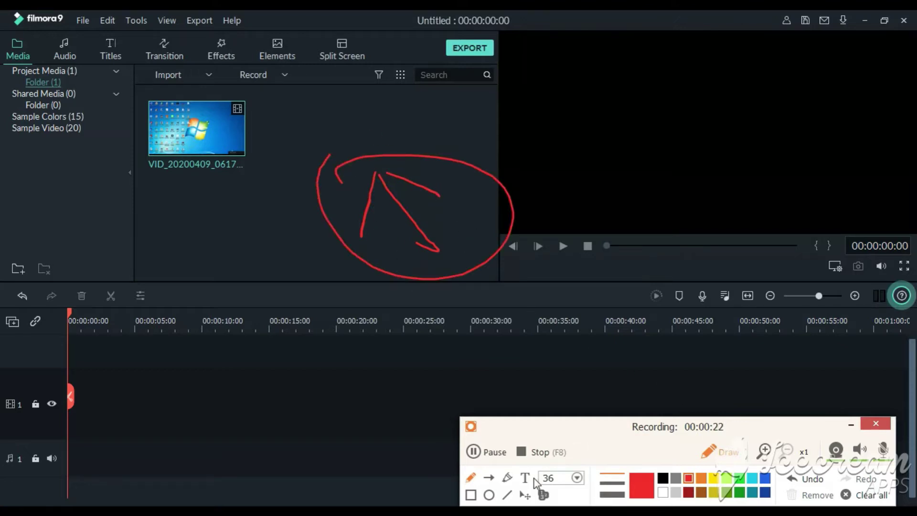
pyautogui.click(812, 479)
pyautogui.click(817, 480)
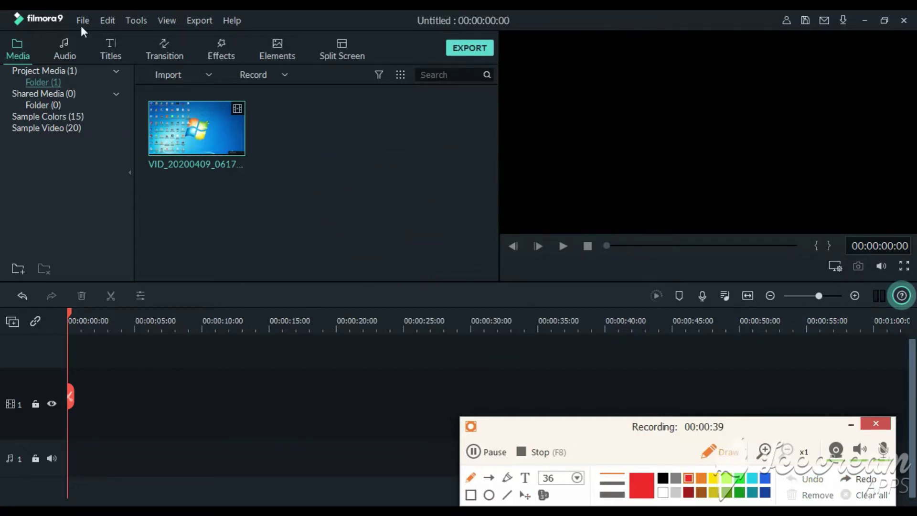
pyautogui.click(851, 425)
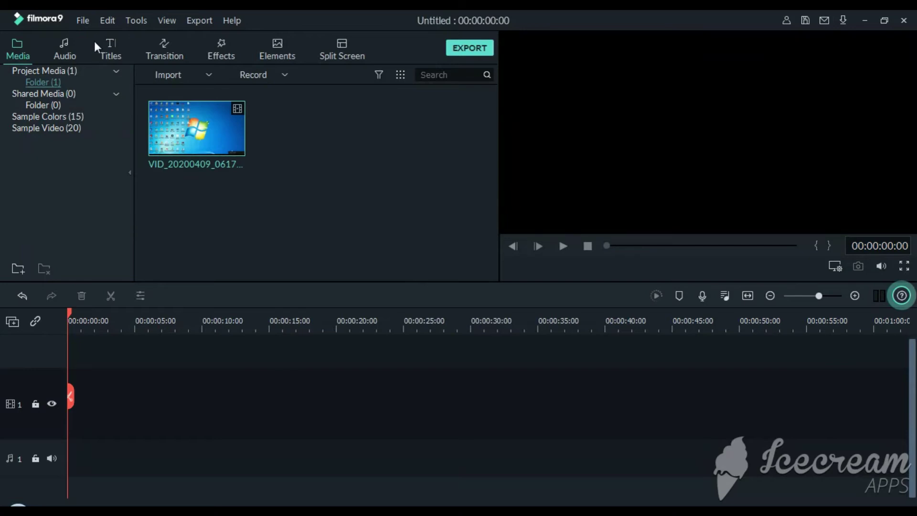
pyautogui.click(84, 21)
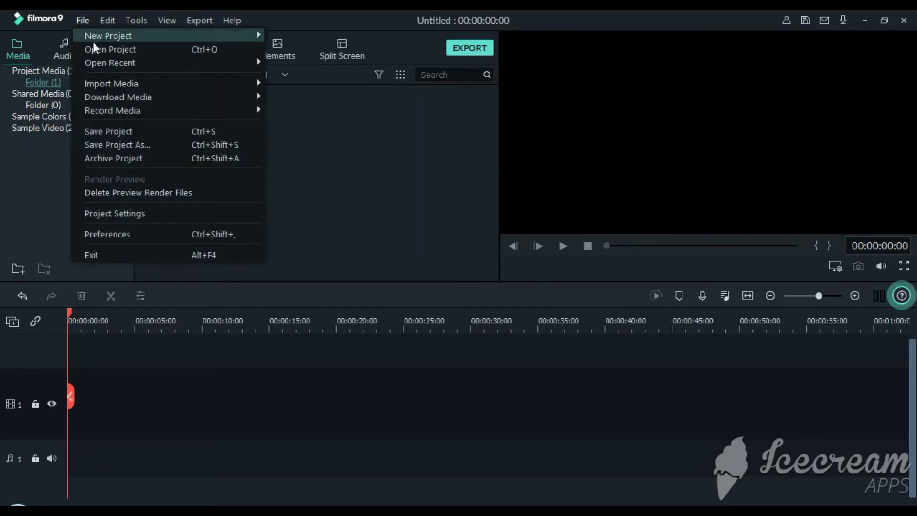
pyautogui.moveTo(113, 107)
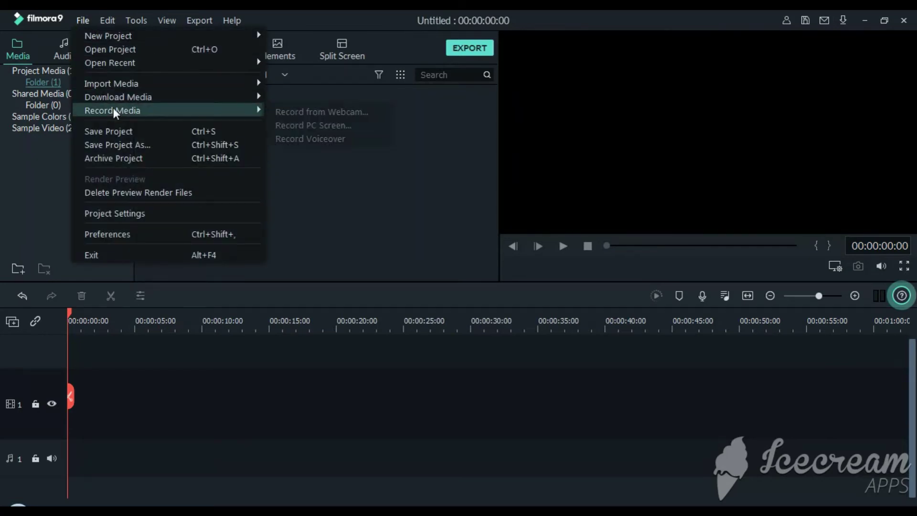
pyautogui.click(295, 126)
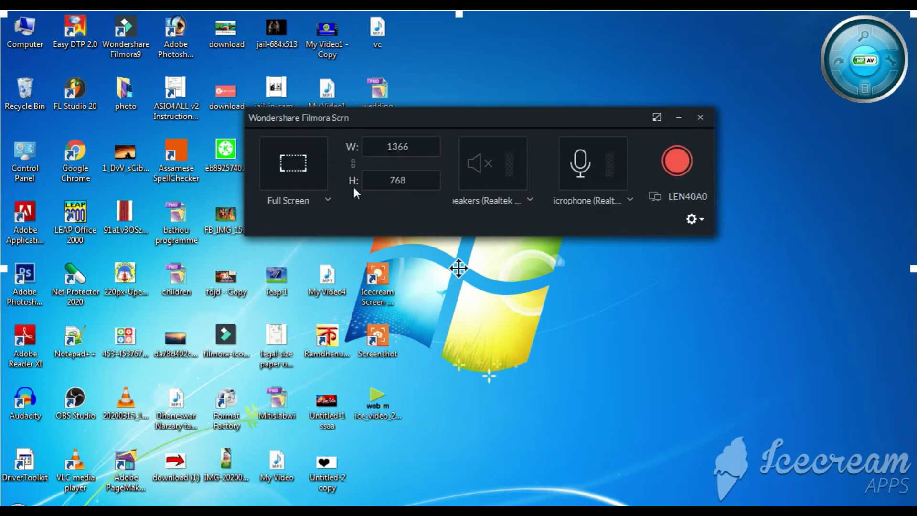
# Step: Switch the capture mode to Custom and resize the capture area to 1366 by 737
pyautogui.click(328, 191)
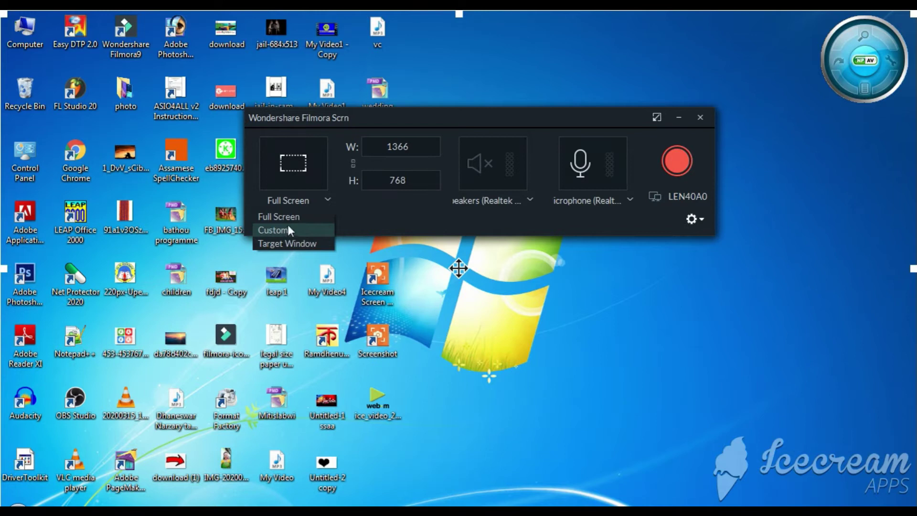
pyautogui.click(288, 216)
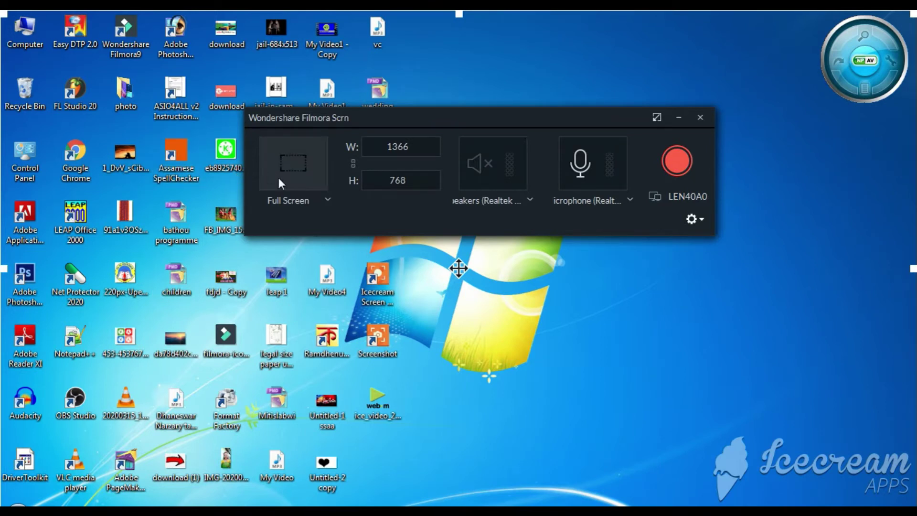
pyautogui.click(328, 200)
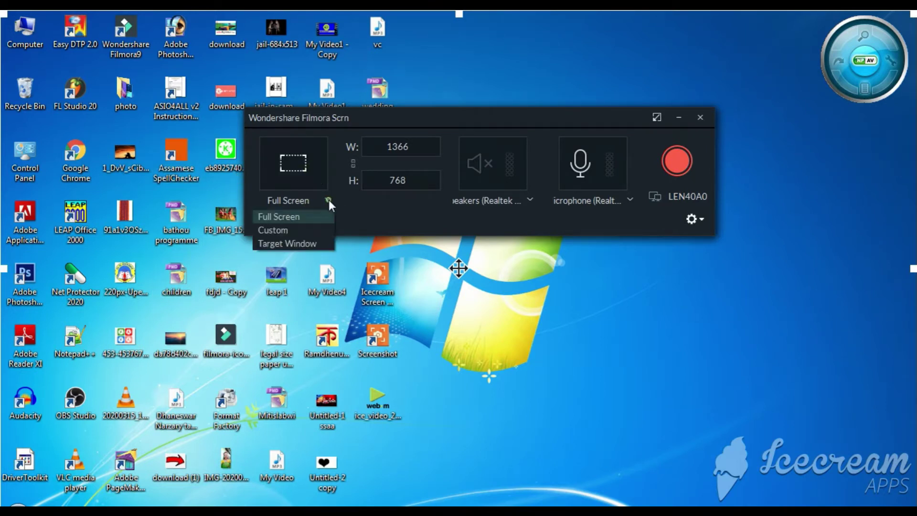
pyautogui.click(288, 226)
pyautogui.moveTo(458, 505); pyautogui.dragTo(458, 308)
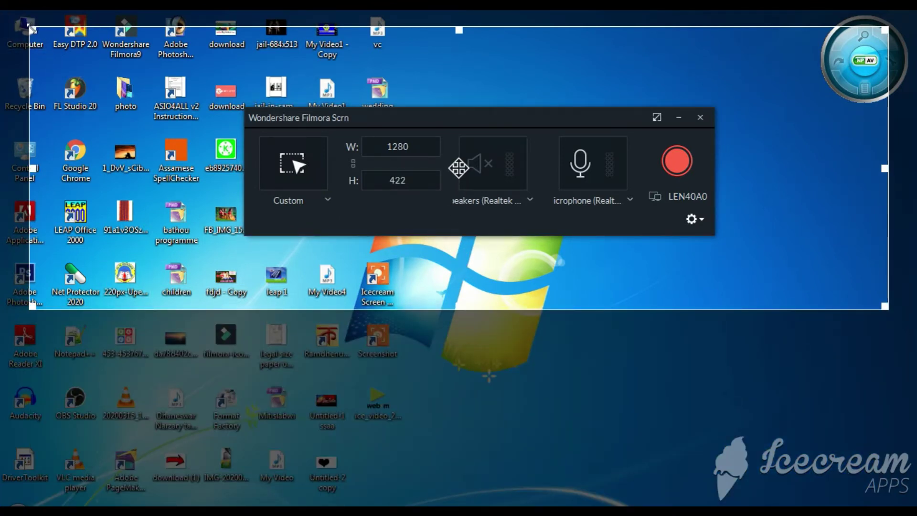
pyautogui.moveTo(33, 28); pyautogui.dragTo(2, 10)
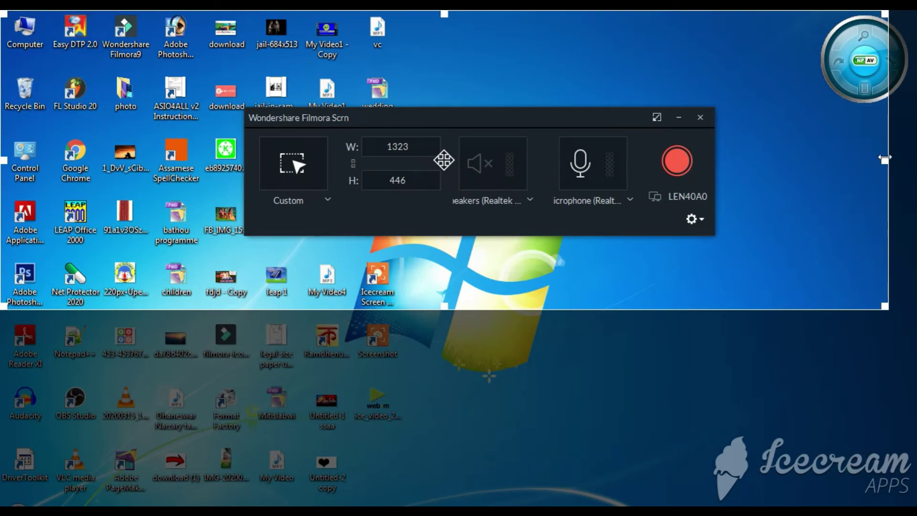
pyautogui.moveTo(885, 157); pyautogui.dragTo(913, 159)
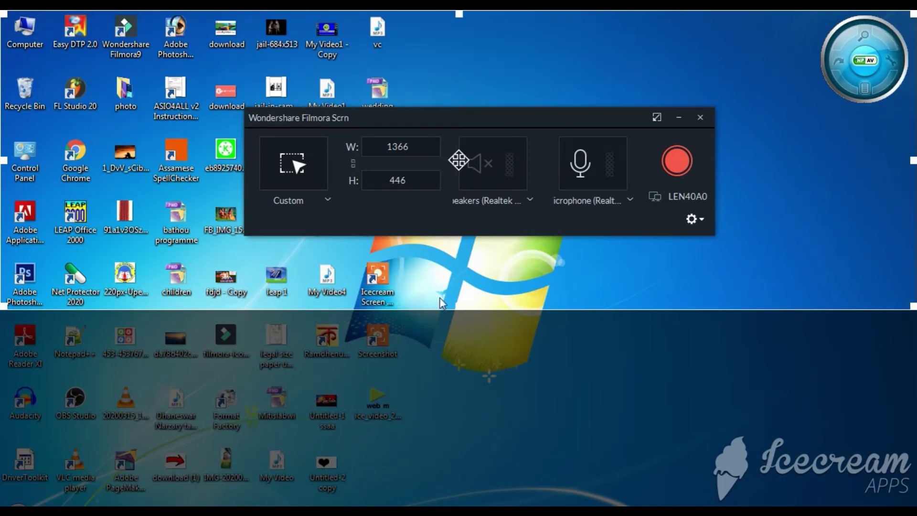
pyautogui.moveTo(909, 305); pyautogui.dragTo(911, 498)
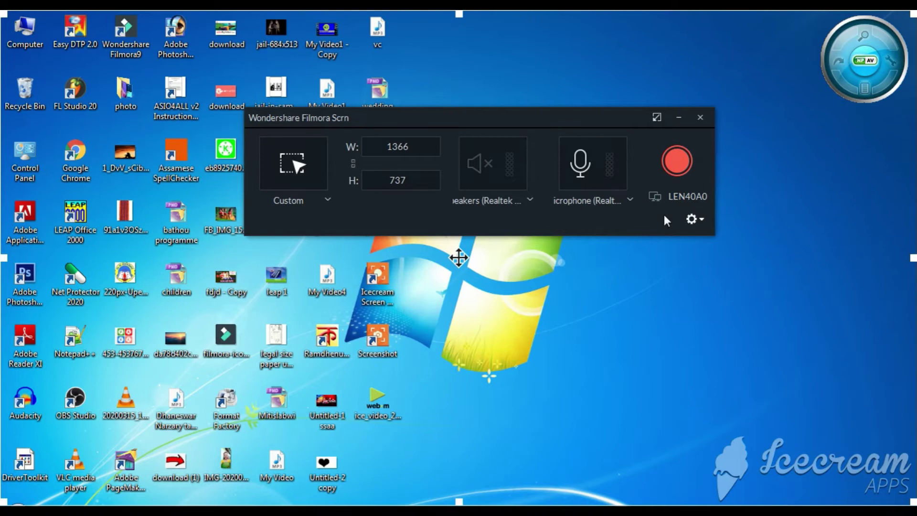
# Step: Examine the microphone source options and the expanded recording settings, including the Start/Stop hotkey F9
pyautogui.click(630, 199)
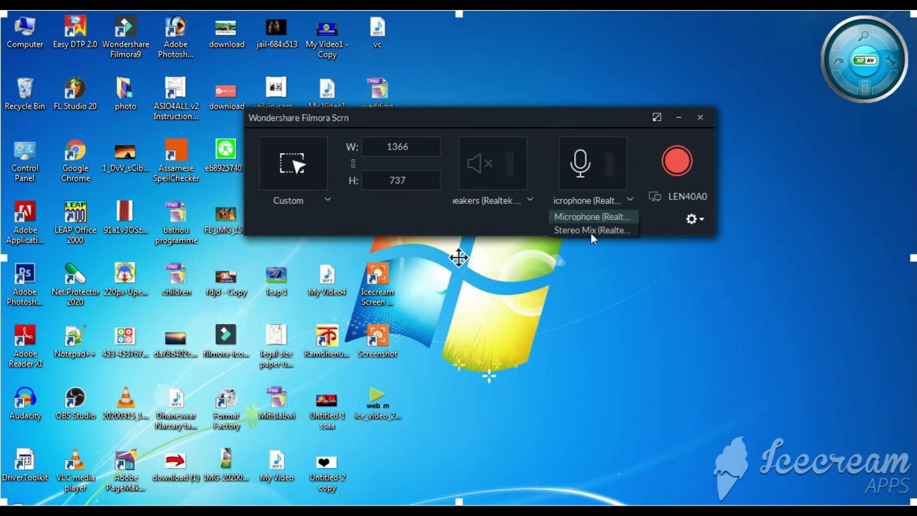
pyautogui.click(564, 295)
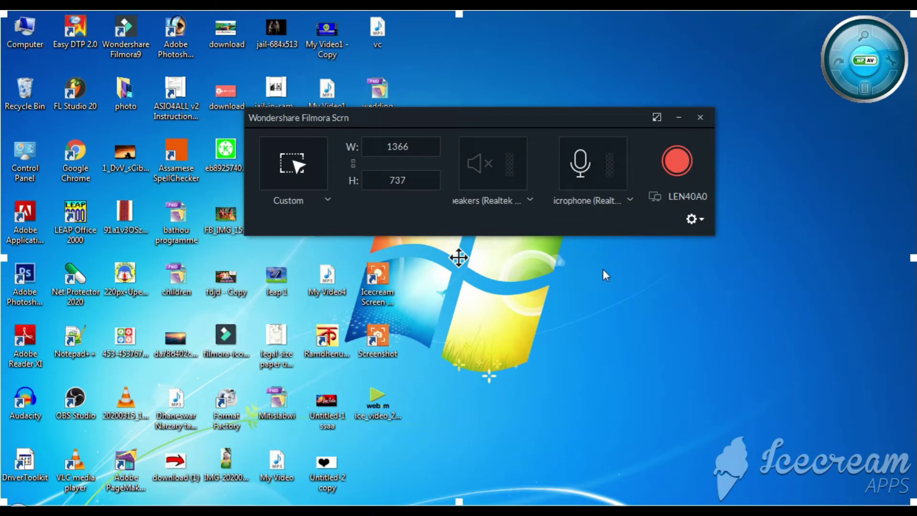
pyautogui.click(691, 219)
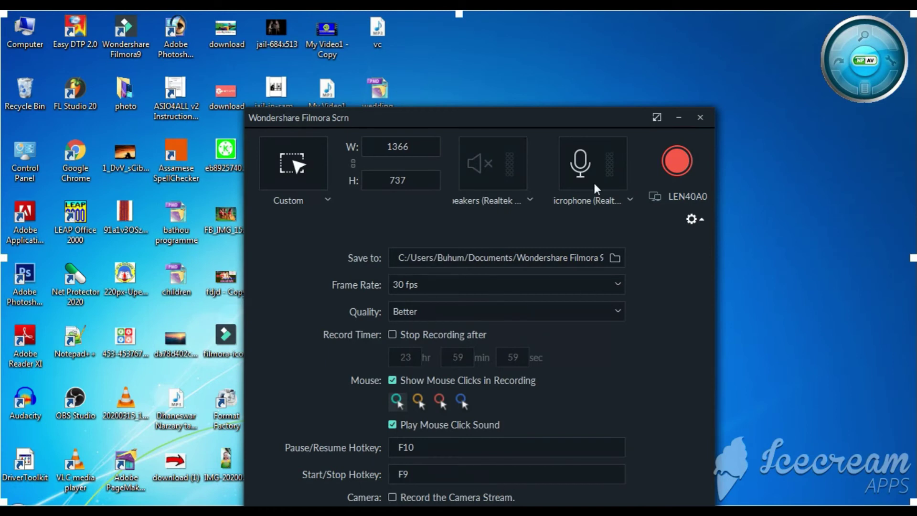
pyautogui.click(430, 474)
pyautogui.click(399, 475)
pyautogui.press('F9')
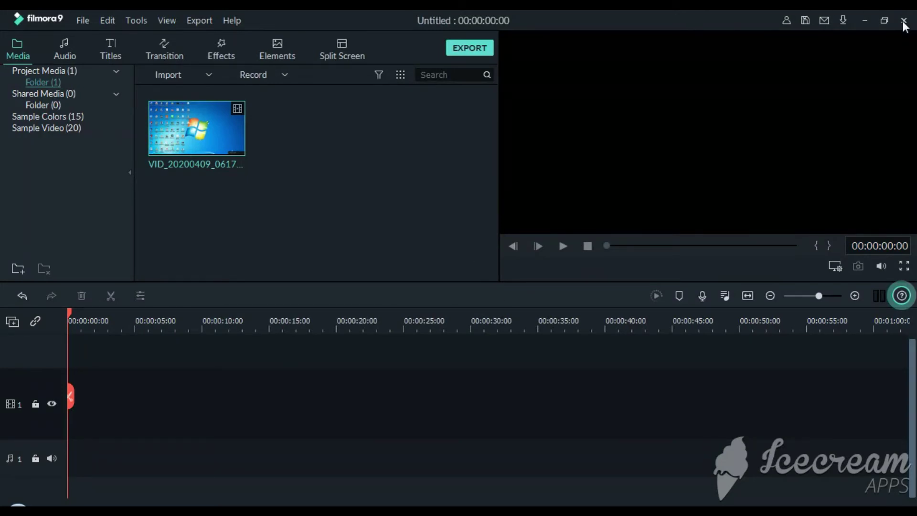
# Step: Close Filmora and show the drawing tools on the Icecream recording panel
pyautogui.click(904, 22)
pyautogui.click(512, 269)
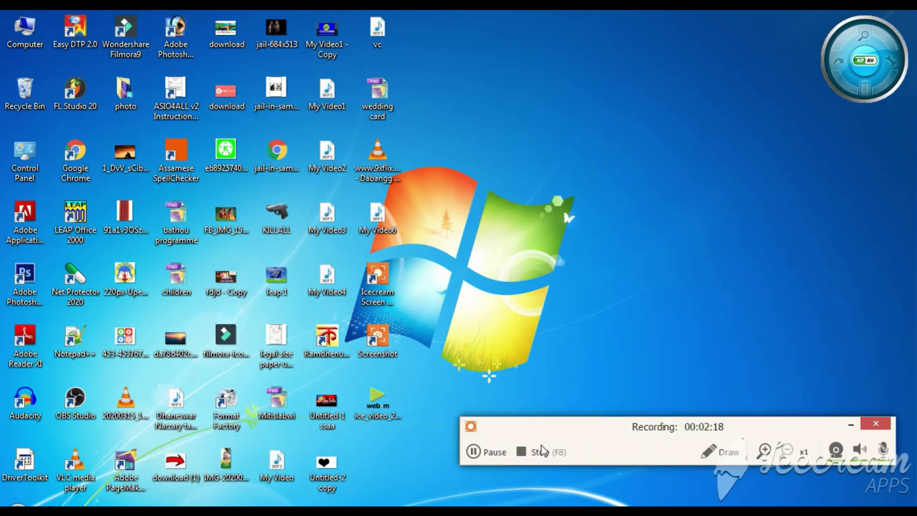
pyautogui.click(735, 456)
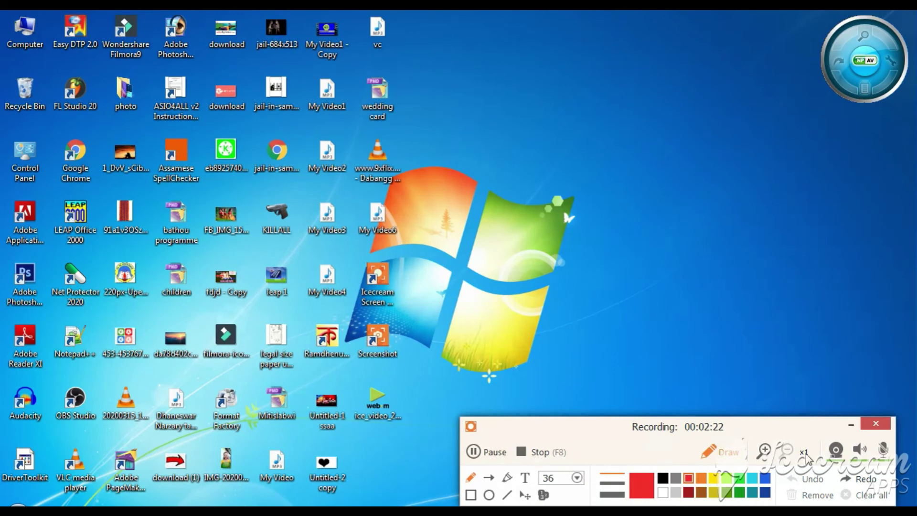